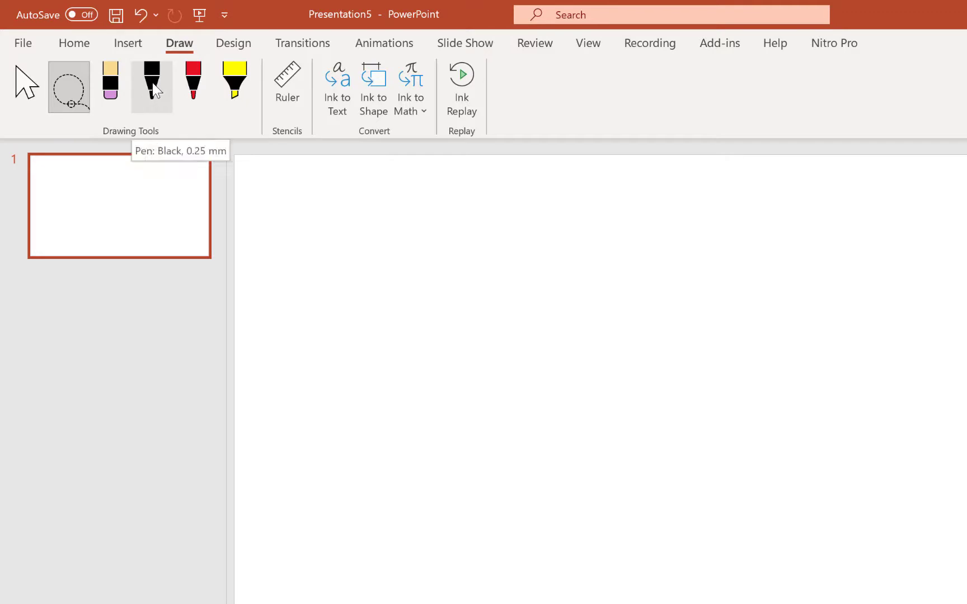
Review the thickness and colour options of the black pen, the red pen and the yellow highlighter.
left_click(161, 102)
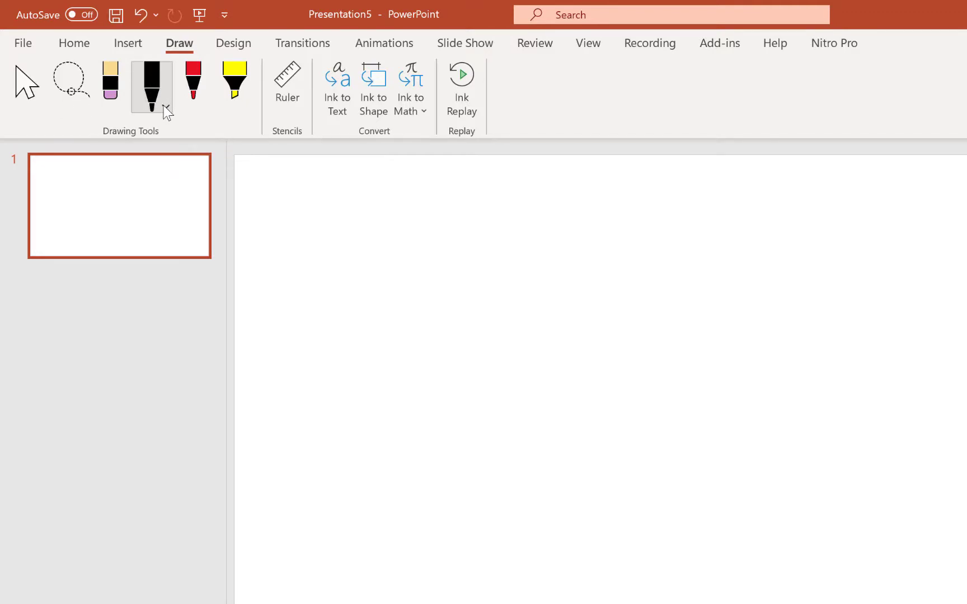
left_click(166, 105)
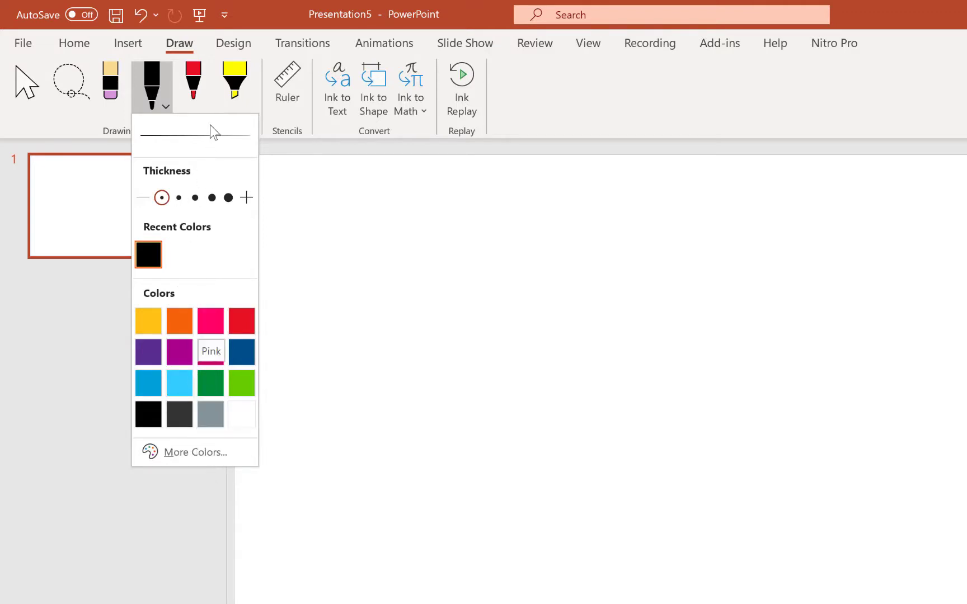
left_click(193, 87)
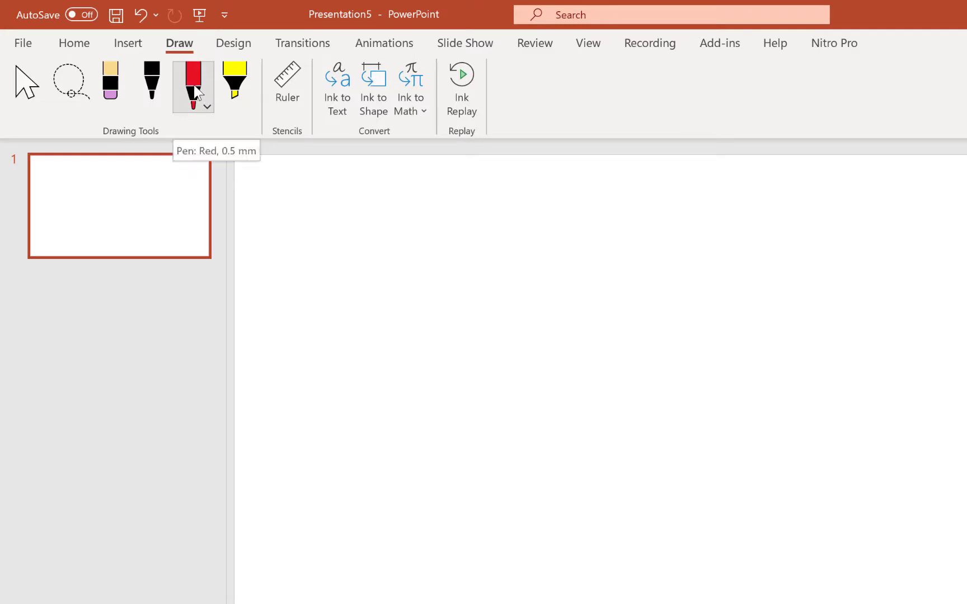
left_click(206, 105)
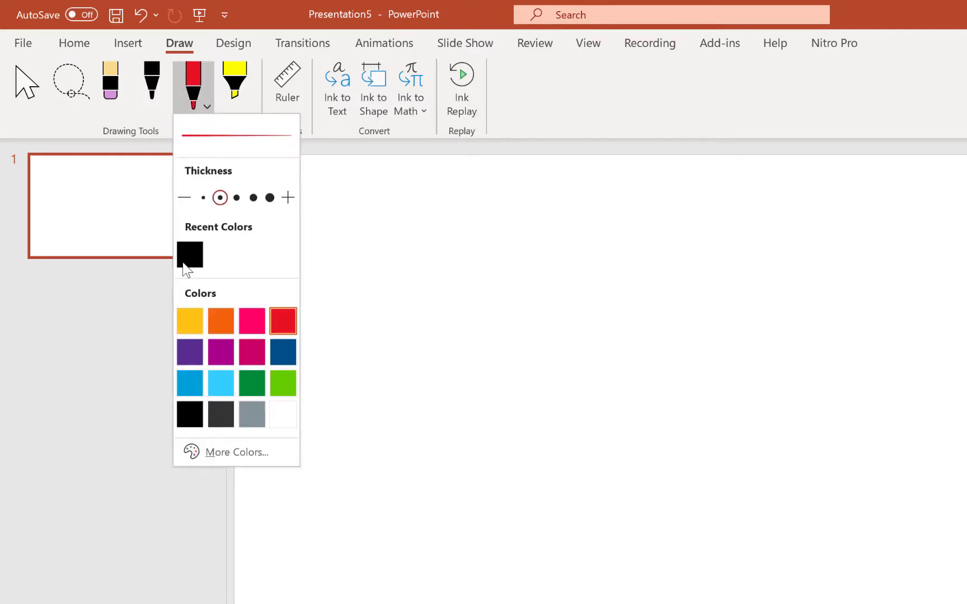
left_click(251, 85)
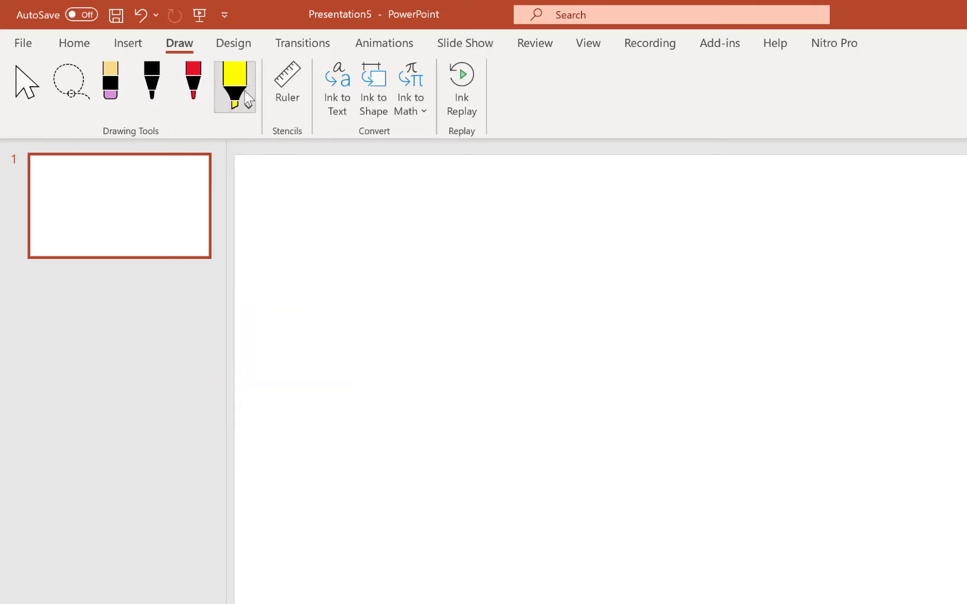
left_click(249, 107)
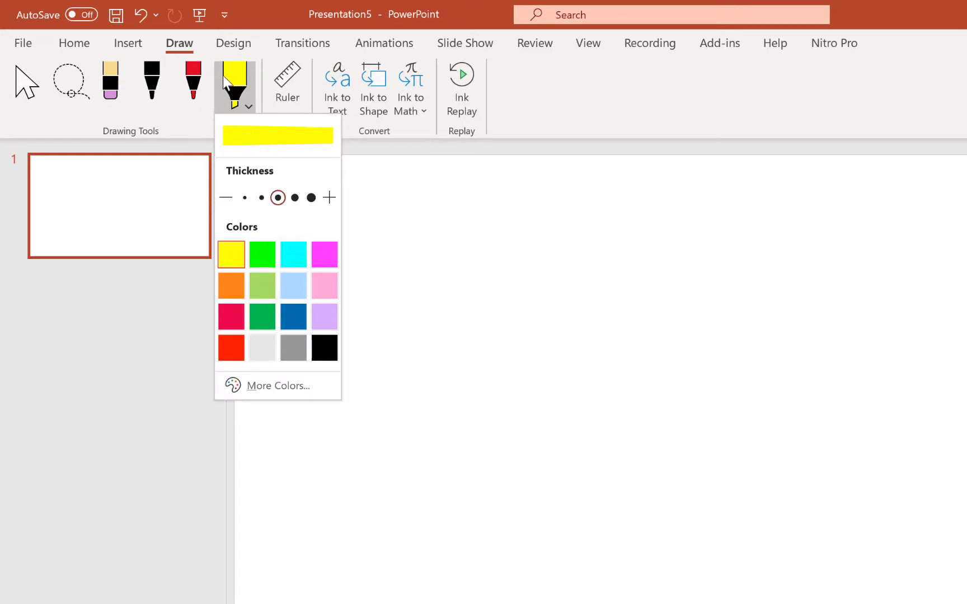
left_click(246, 105)
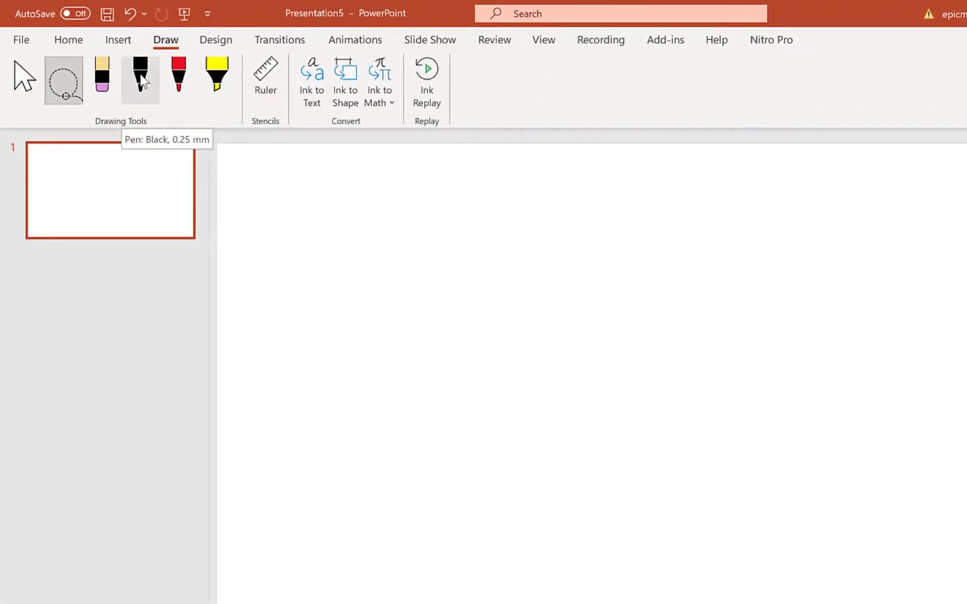
Handwrite the word "Test" on the blank slide with the black 0.25 mm pen.
left_click(141, 80)
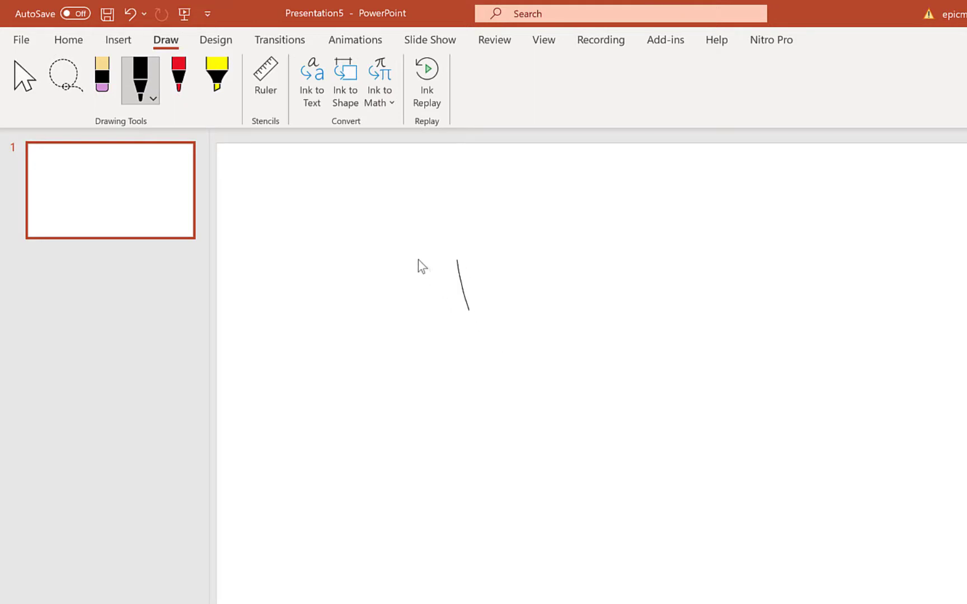
mouse_move(483, 281)
left_mouse_down()
mouse_move(518, 276)
mouse_move(555, 293)
left_mouse_up()
left_click_drag(601, 241, 586, 259)
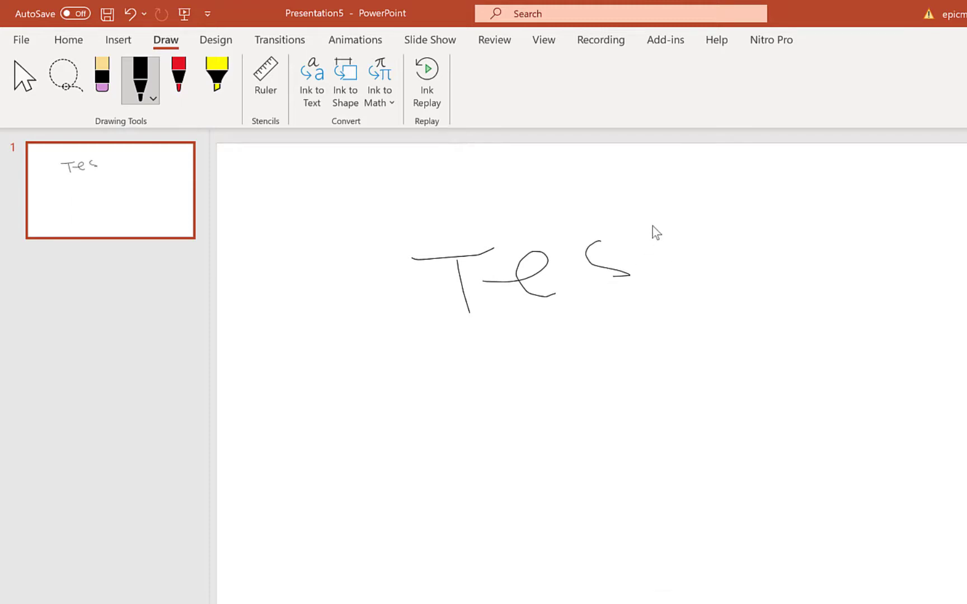
mouse_move(634, 217)
left_mouse_down()
mouse_move(651, 277)
mouse_move(635, 257)
left_mouse_up()
Lasso all the strokes of the handwritten "Test" and convert the ink to text.
left_click(58, 78)
mouse_move(381, 181)
left_mouse_down()
mouse_move(717, 274)
mouse_move(546, 403)
mouse_move(462, 403)
mouse_move(499, 391)
left_mouse_up()
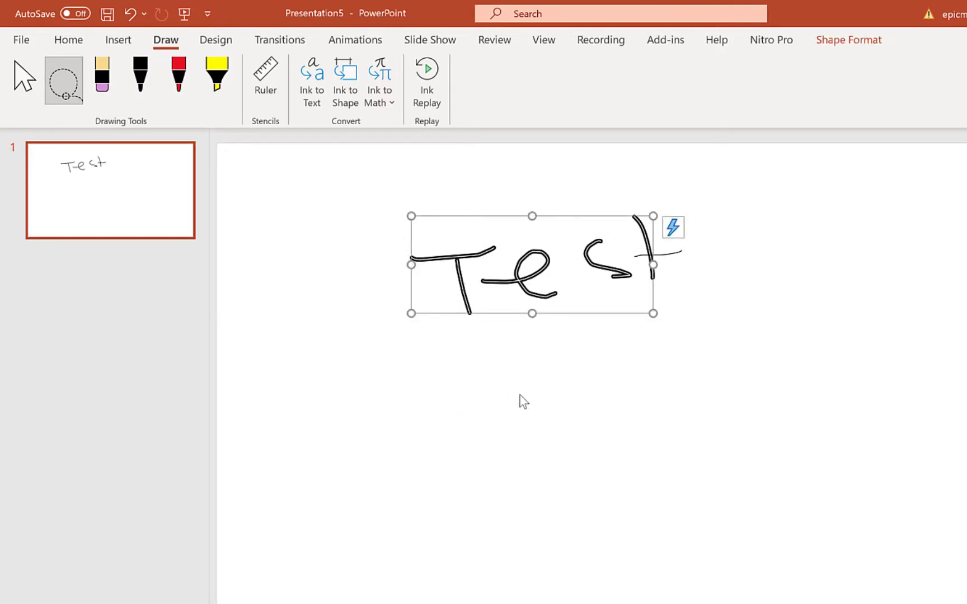
mouse_move(377, 162)
left_mouse_down()
mouse_move(518, 205)
mouse_move(712, 425)
mouse_move(438, 410)
mouse_move(388, 369)
left_mouse_up()
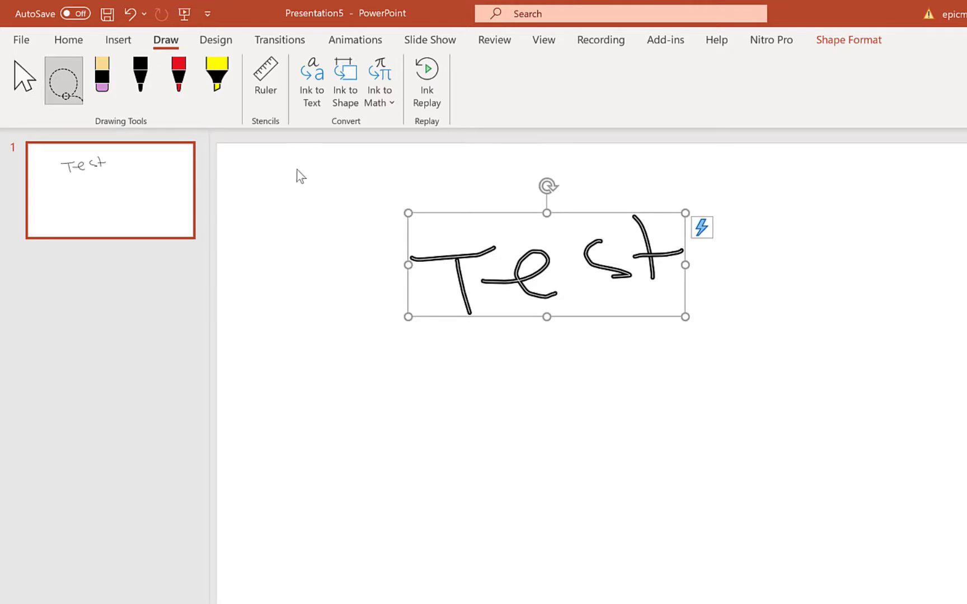
left_click(307, 85)
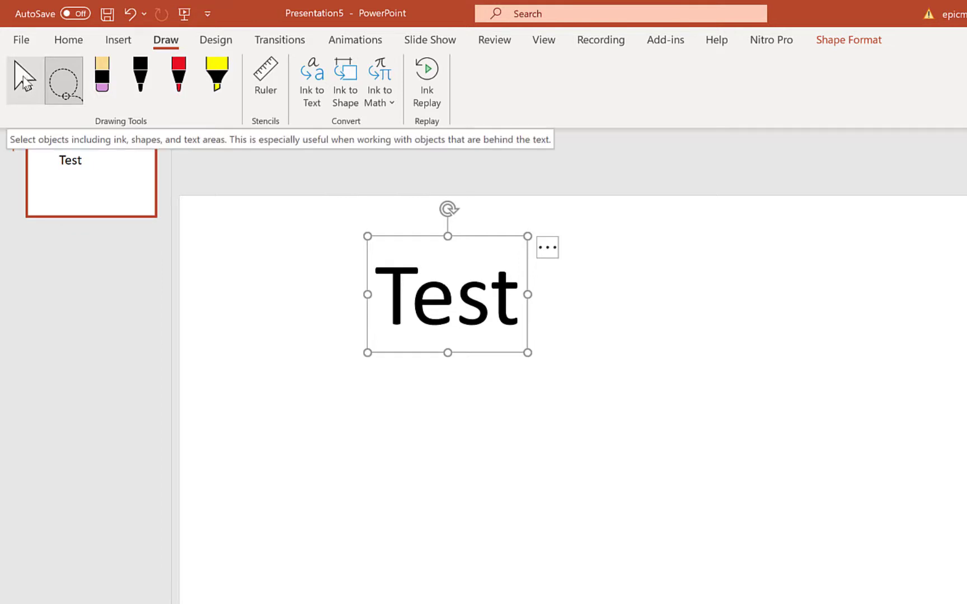
Extend the converted text to read "Testing testing" and deselect the text box.
left_click(23, 79)
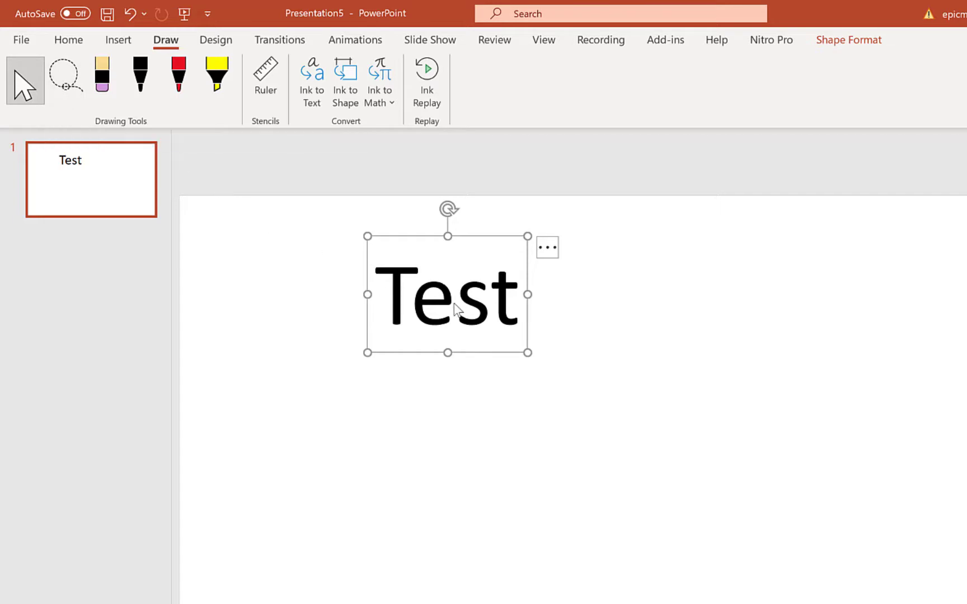
left_click(520, 300)
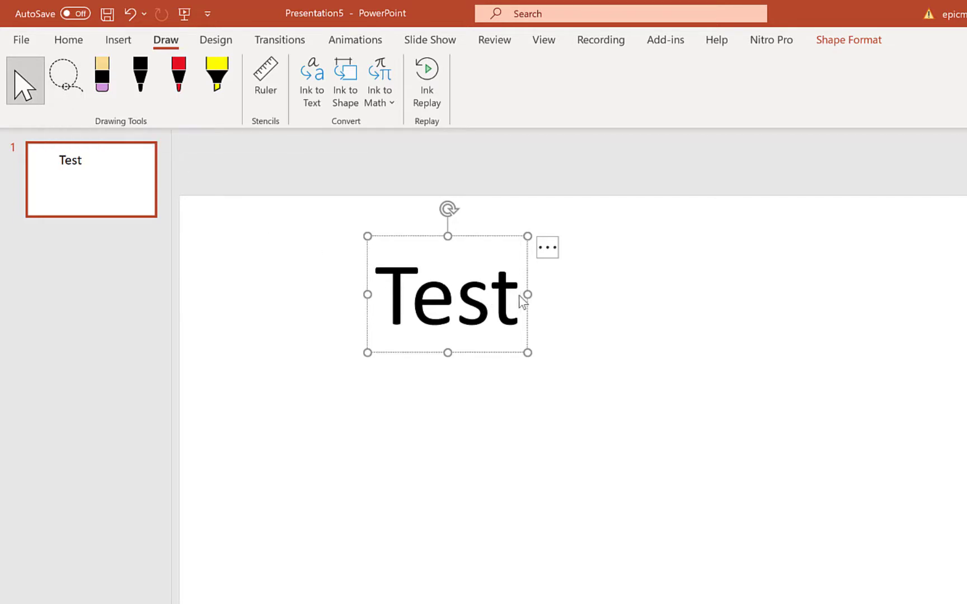
type("ing")
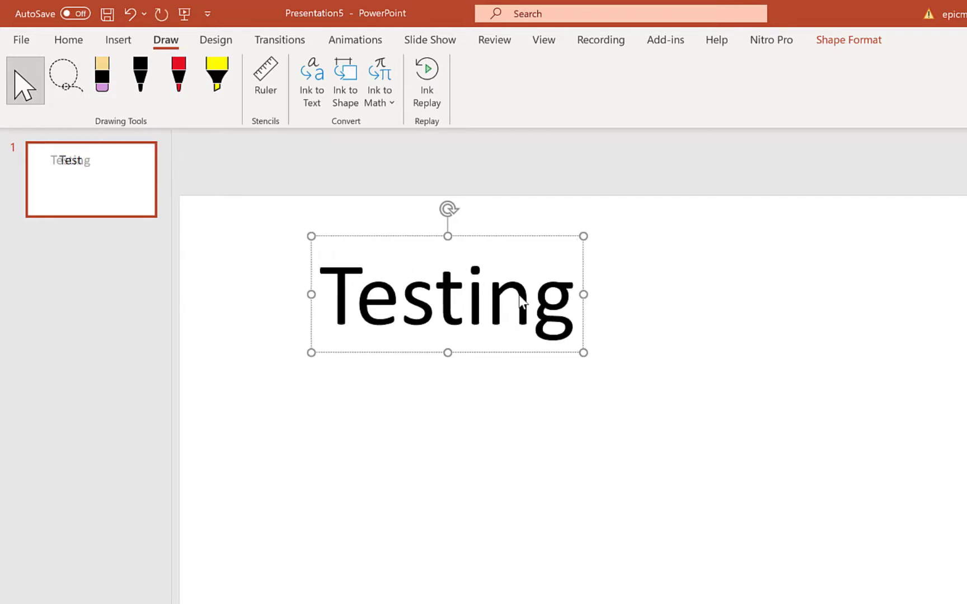
type(" testing")
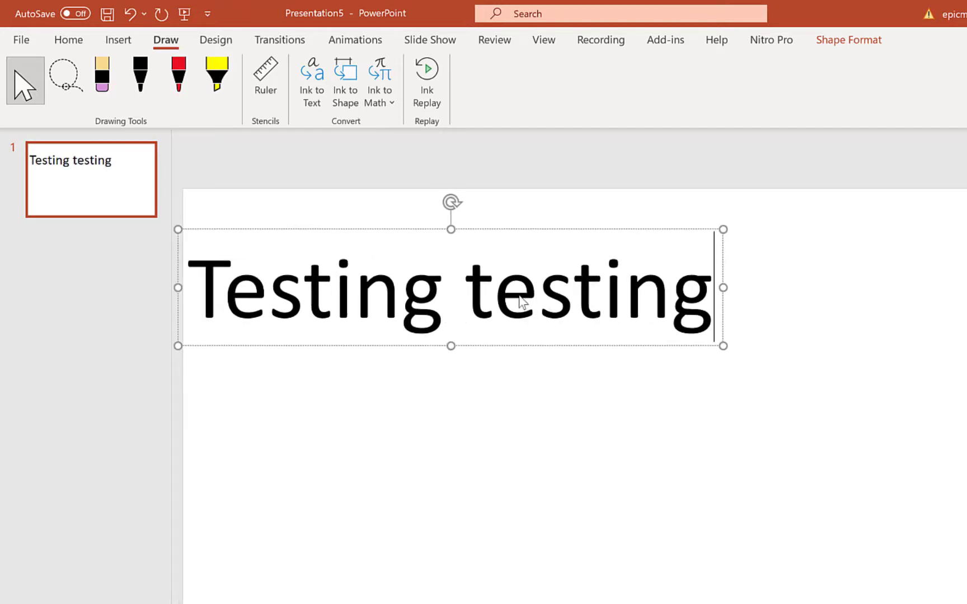
left_click(539, 413)
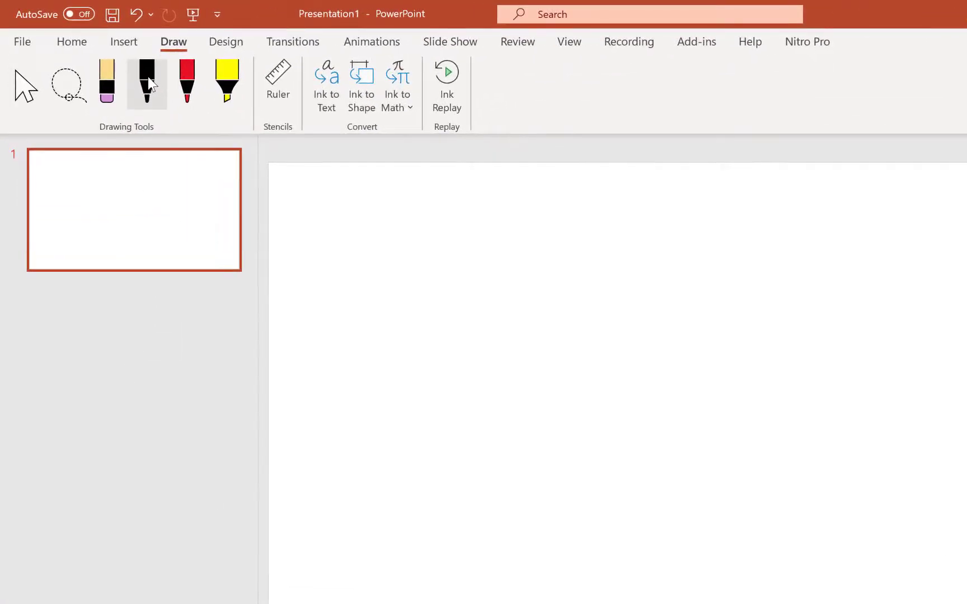
Draw a freehand triangle, a circle beside it and a four-sided box below them with the black pen.
left_click(149, 79)
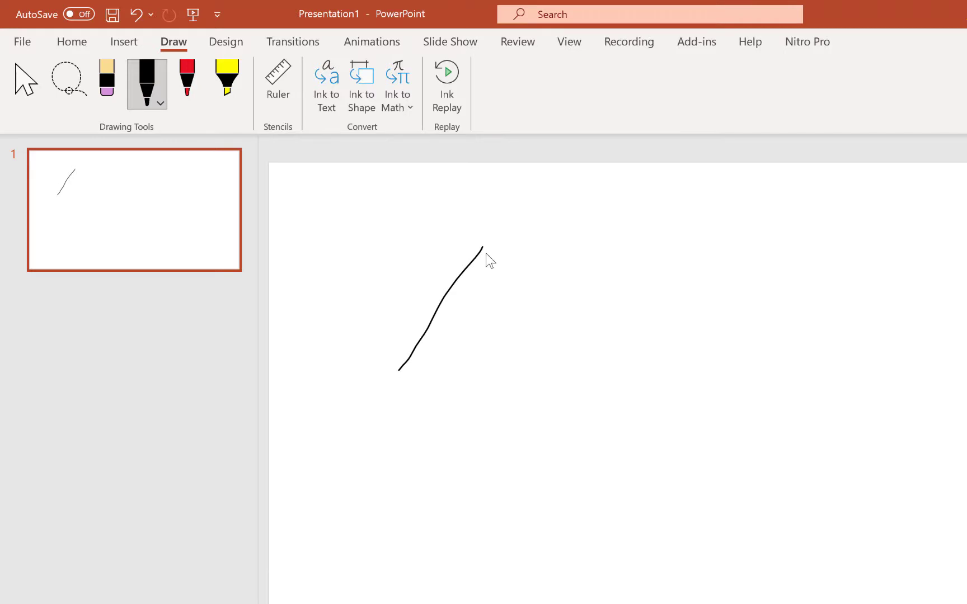
left_click_drag(482, 248, 555, 388)
mouse_move(398, 371)
left_mouse_down()
mouse_move(516, 384)
mouse_move(562, 379)
left_mouse_up()
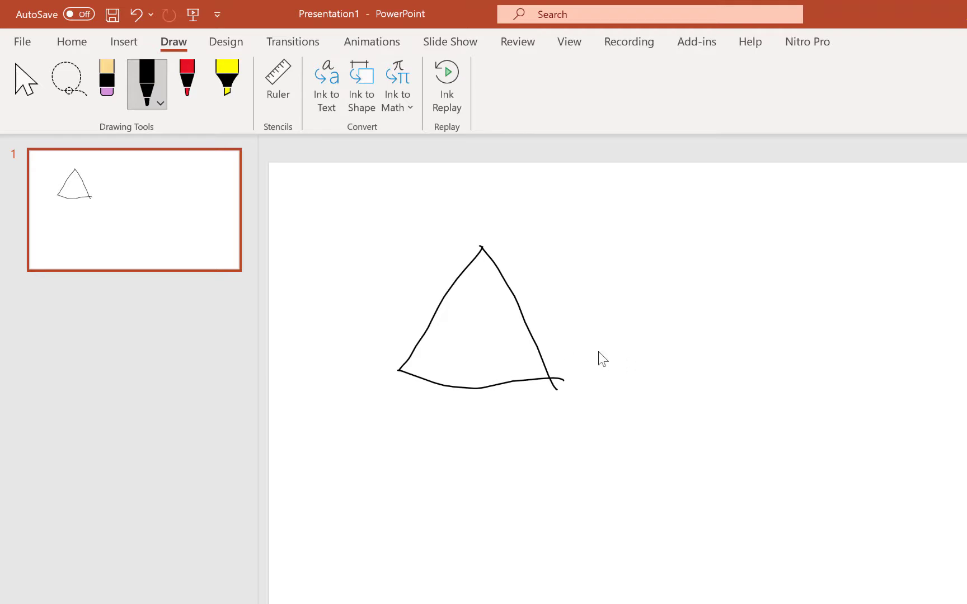
mouse_move(685, 298)
left_mouse_down()
mouse_move(921, 339)
mouse_move(738, 406)
mouse_move(699, 295)
left_mouse_up()
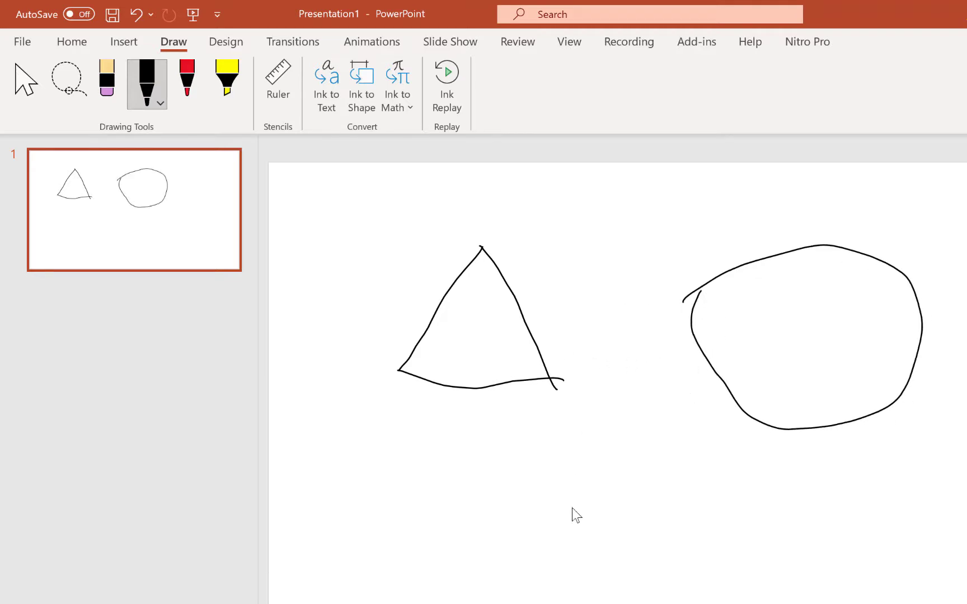
mouse_move(500, 454)
left_mouse_down()
mouse_move(672, 456)
mouse_move(623, 545)
mouse_move(496, 535)
mouse_move(497, 427)
left_mouse_up()
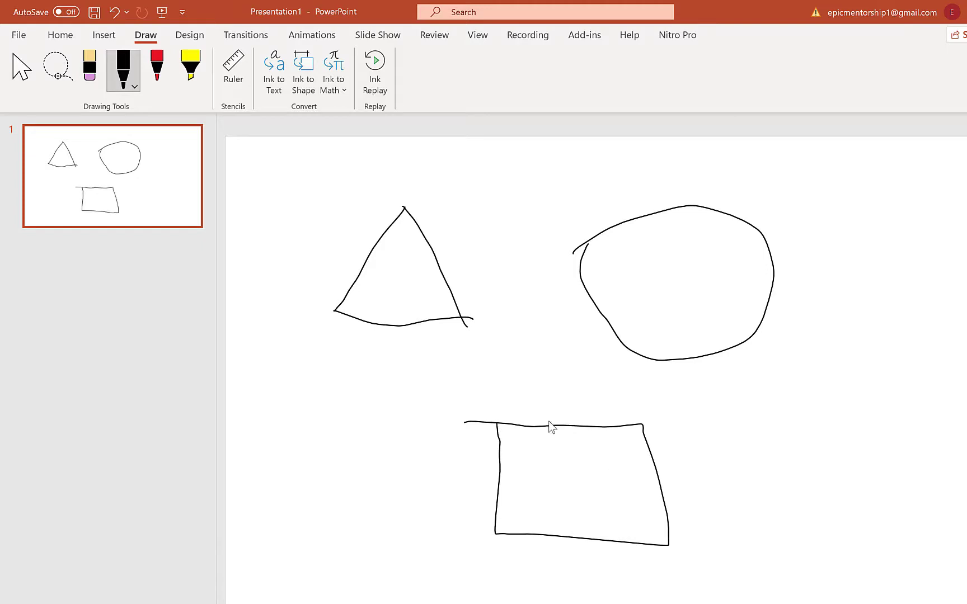
Lasso the three hand-drawn figures together and convert the ink to shapes.
left_click(49, 66)
mouse_move(273, 181)
left_mouse_down()
mouse_move(518, 186)
mouse_move(837, 241)
mouse_move(829, 515)
mouse_move(556, 578)
mouse_move(371, 518)
mouse_move(382, 470)
left_mouse_up()
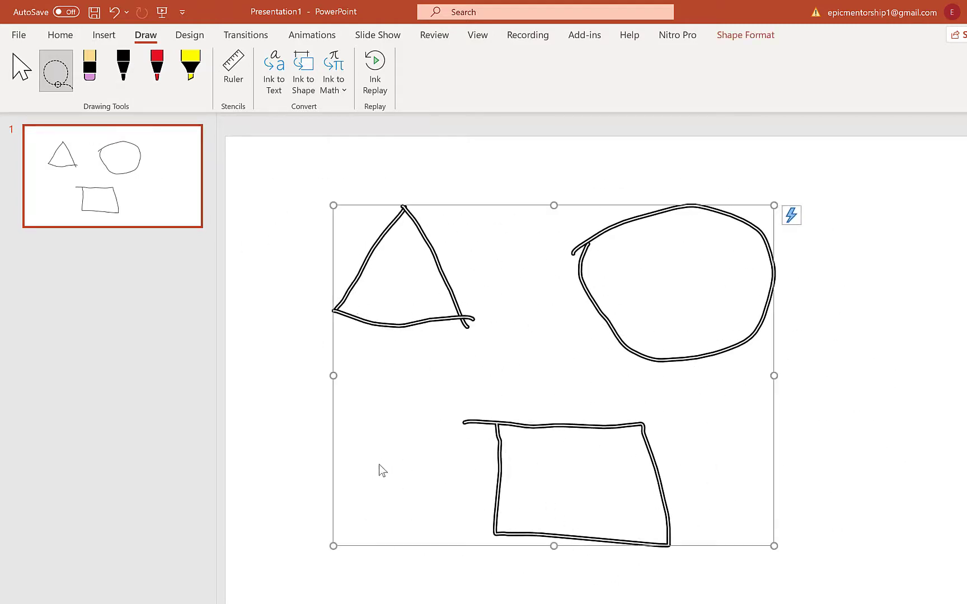
left_click(303, 69)
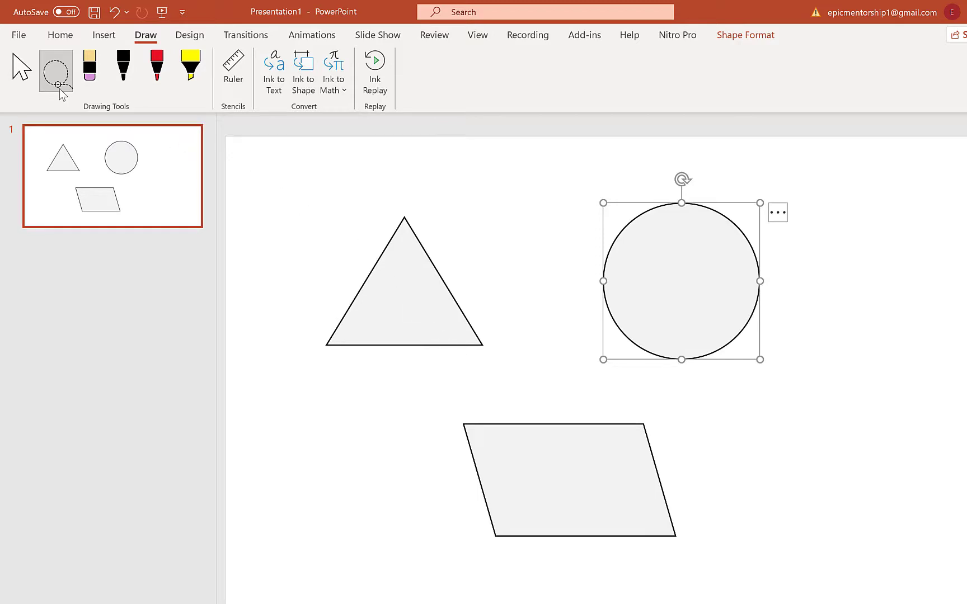
Move the triangle up and shrink it slightly, and move the parallelogram up between the other shapes.
left_click(17, 70)
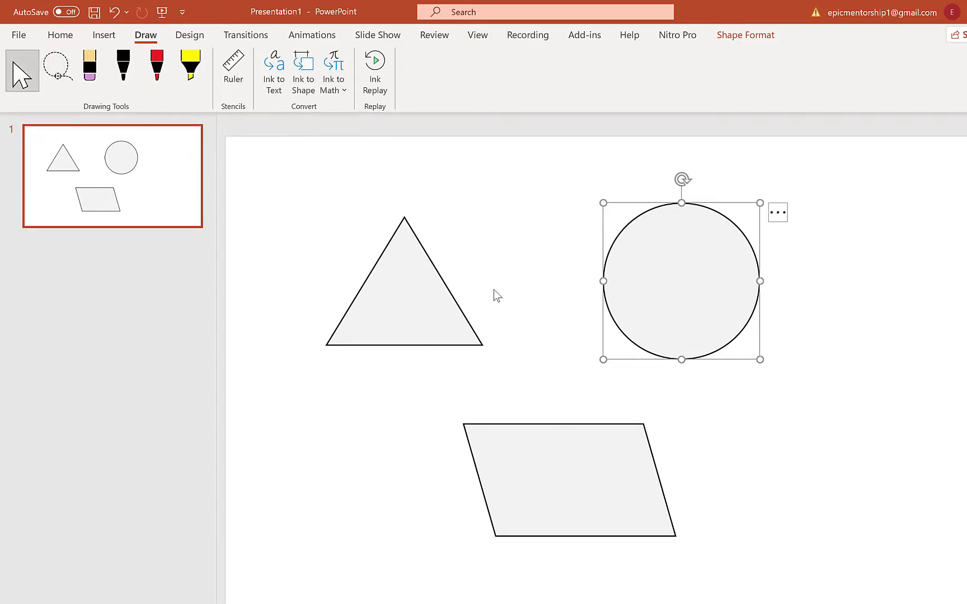
left_click(442, 292)
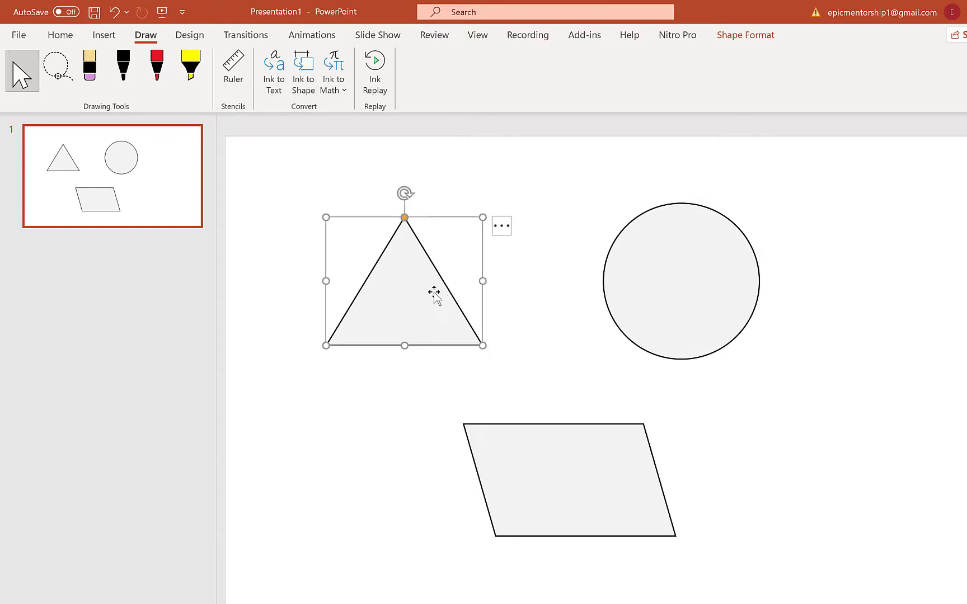
left_click_drag(430, 285, 438, 233)
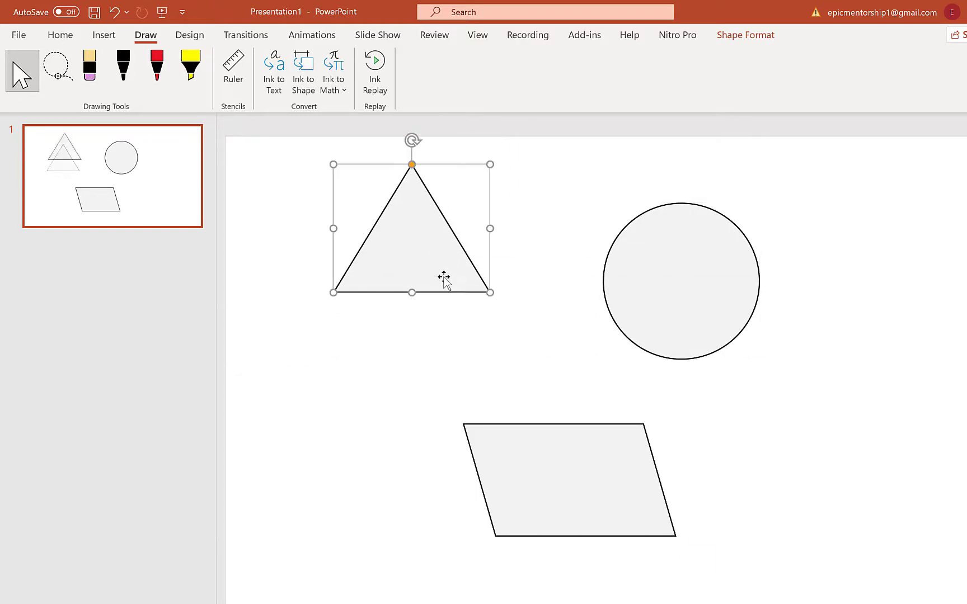
left_click_drag(490, 291, 464, 280)
left_click(694, 289)
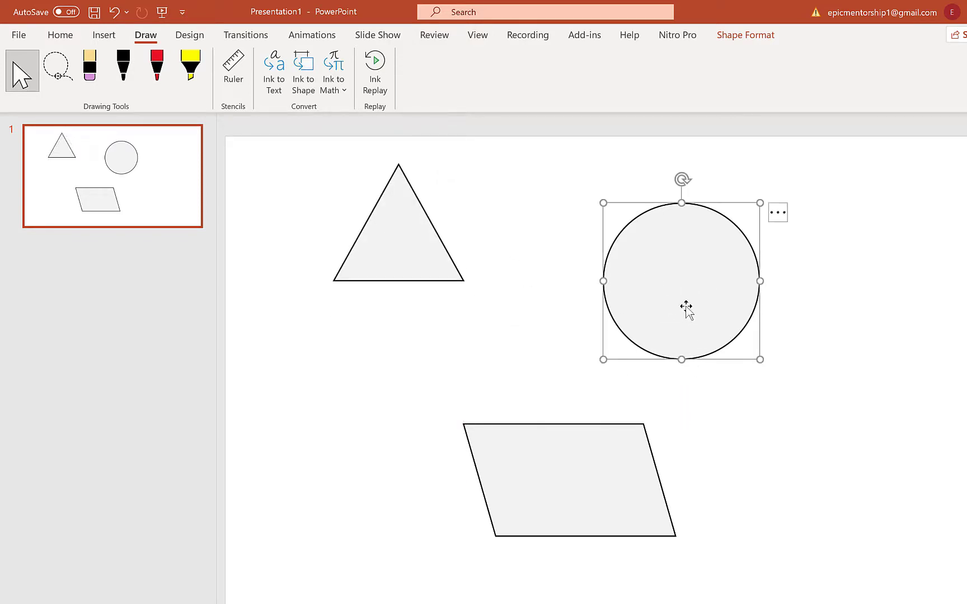
left_click_drag(571, 496, 549, 387)
Select all three shapes on the slide and delete them.
left_click_drag(392, 441, 69, 81)
key("Delete")
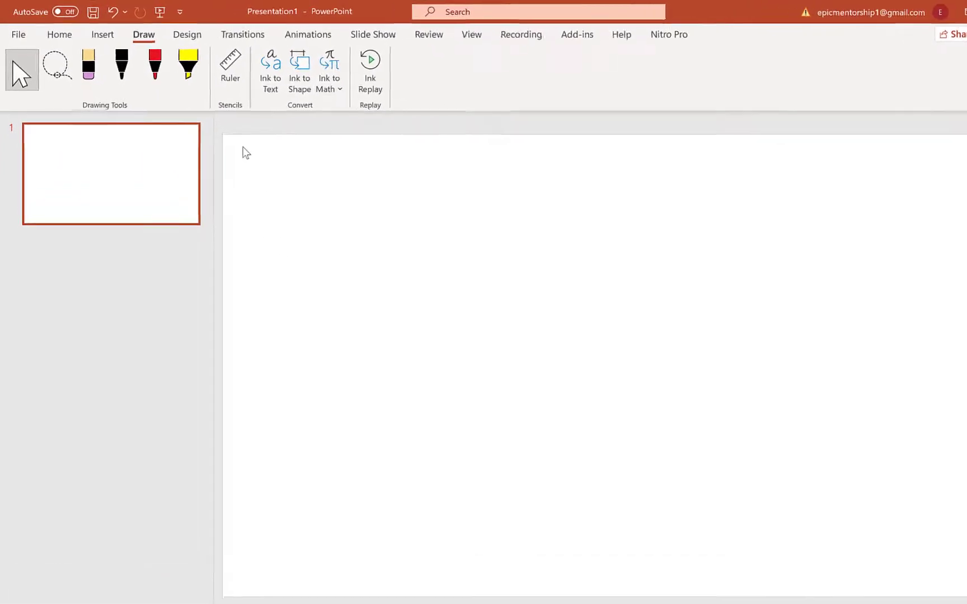
Handwrite the equation y = x² on the empty slide with the black pen.
left_click(149, 81)
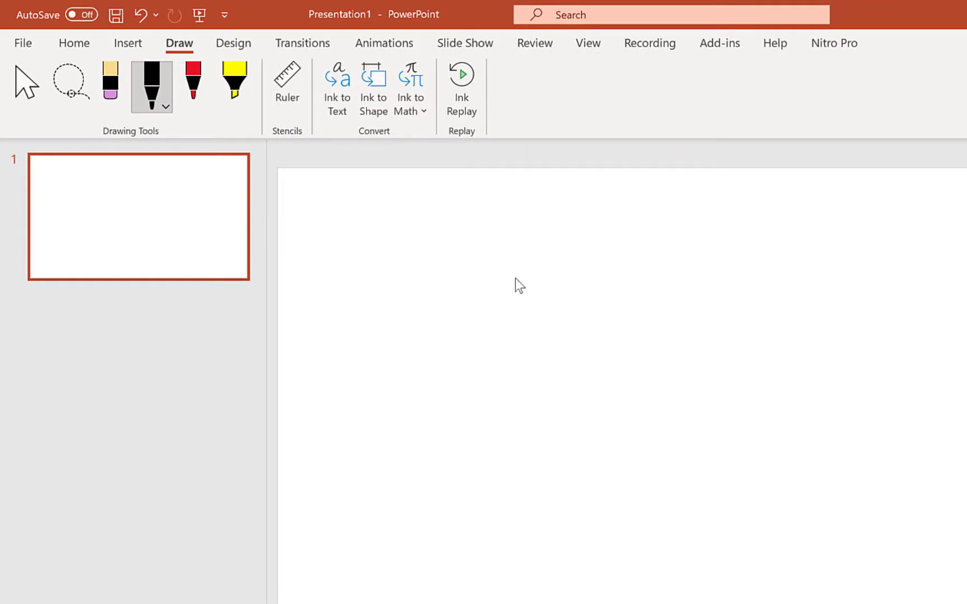
left_click_drag(555, 273, 551, 327)
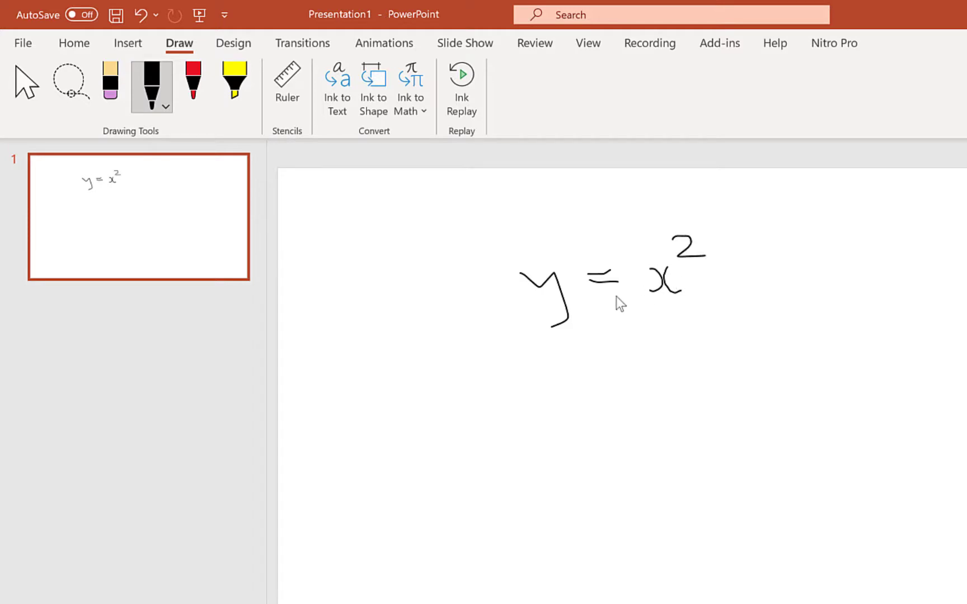
Lasso the handwritten equation, convert the ink to math and deselect the result.
left_click(71, 77)
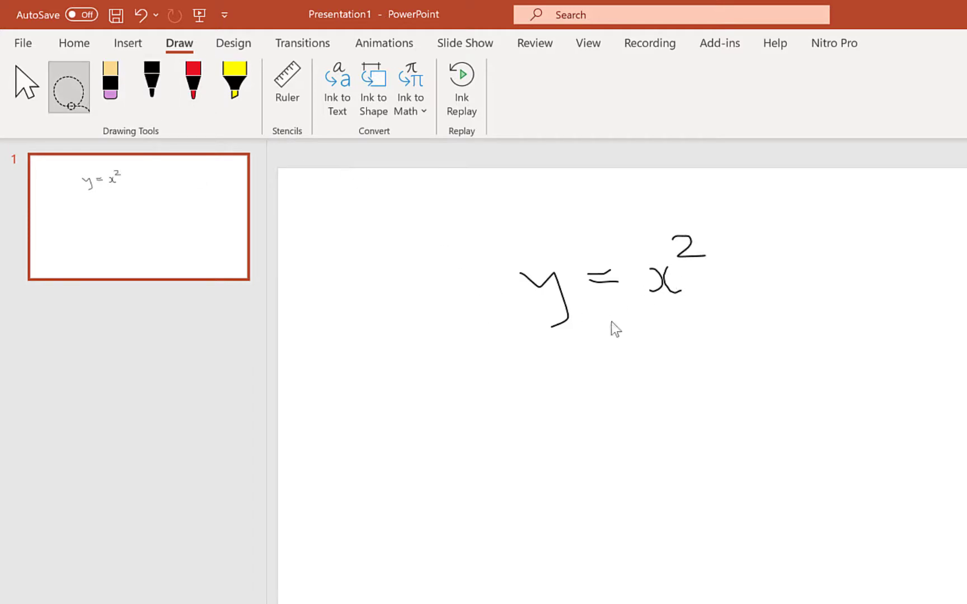
mouse_move(495, 206)
left_mouse_down()
mouse_move(745, 339)
mouse_move(509, 388)
mouse_move(507, 263)
left_mouse_up()
left_click(411, 76)
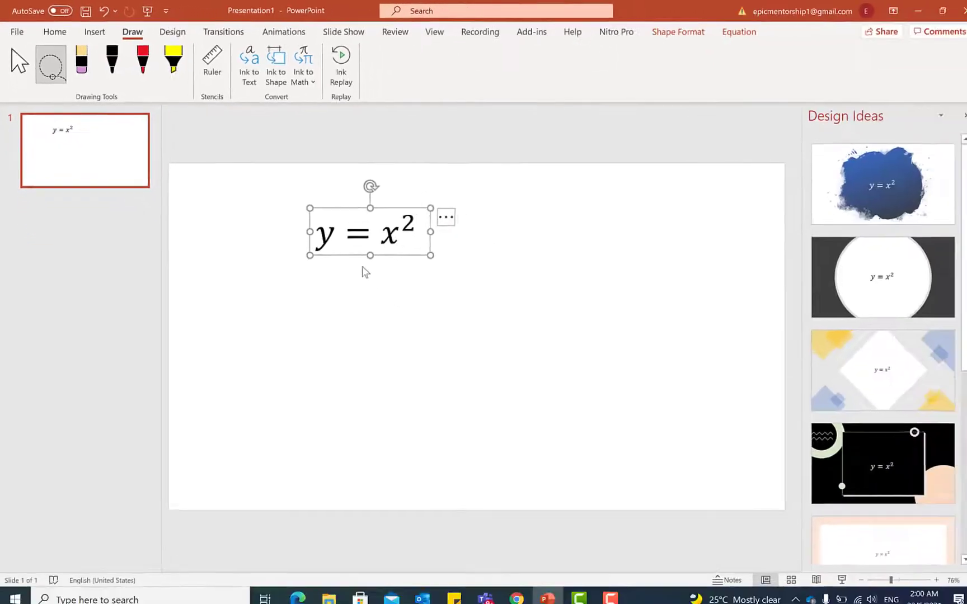
left_click(521, 274)
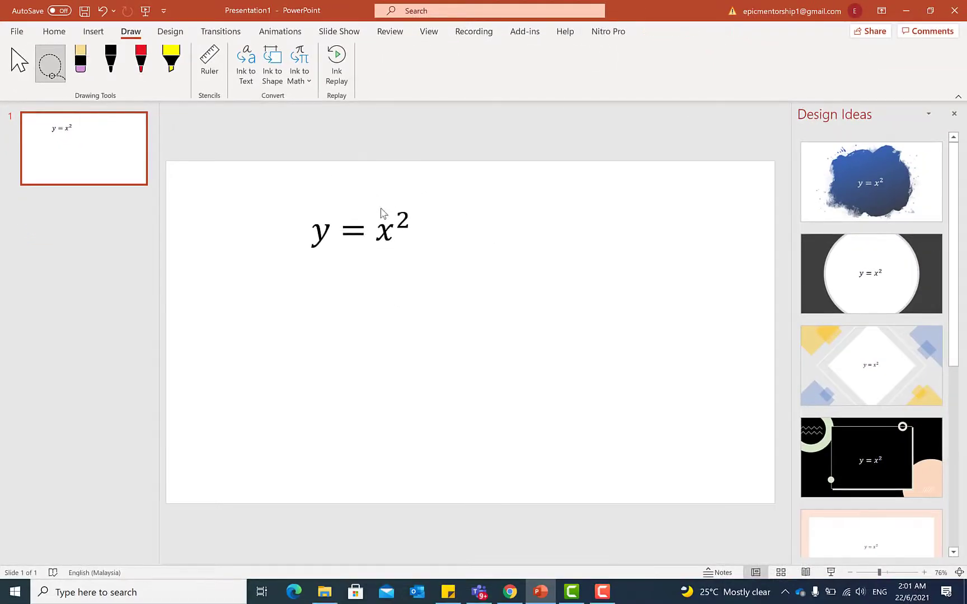